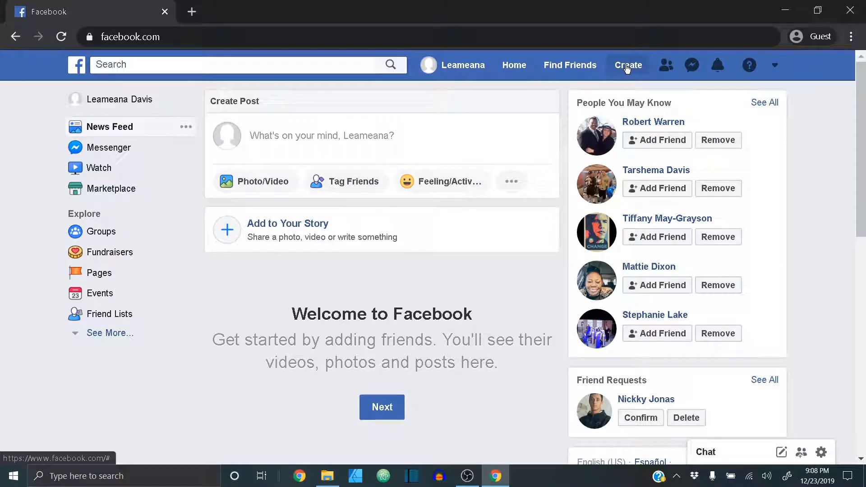
Step: Start creating a new page of the Business or Brand type
click(626, 68)
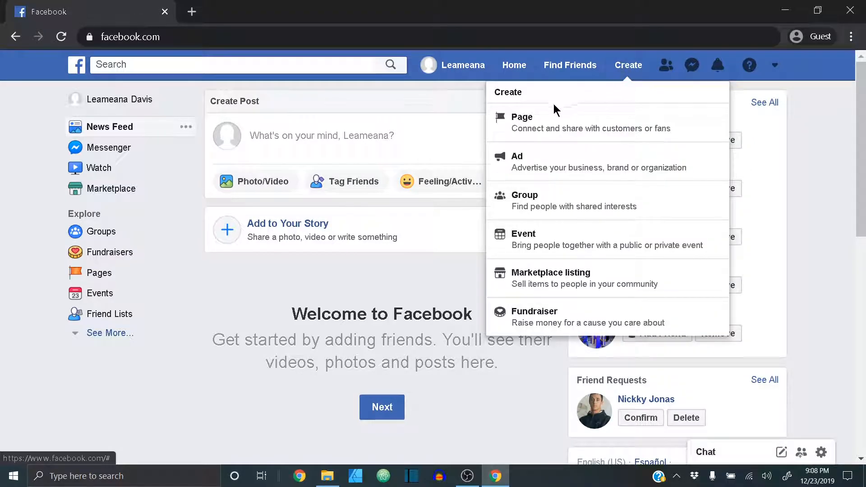
click(541, 129)
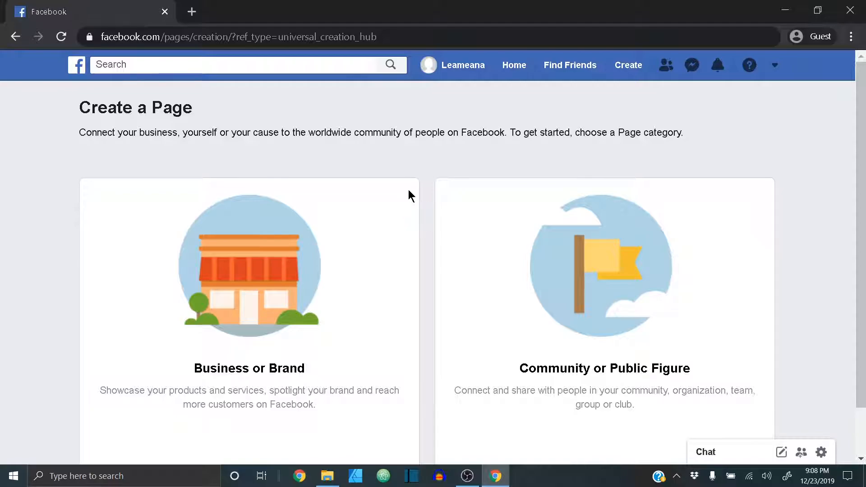
scroll(397, 207, down, 1)
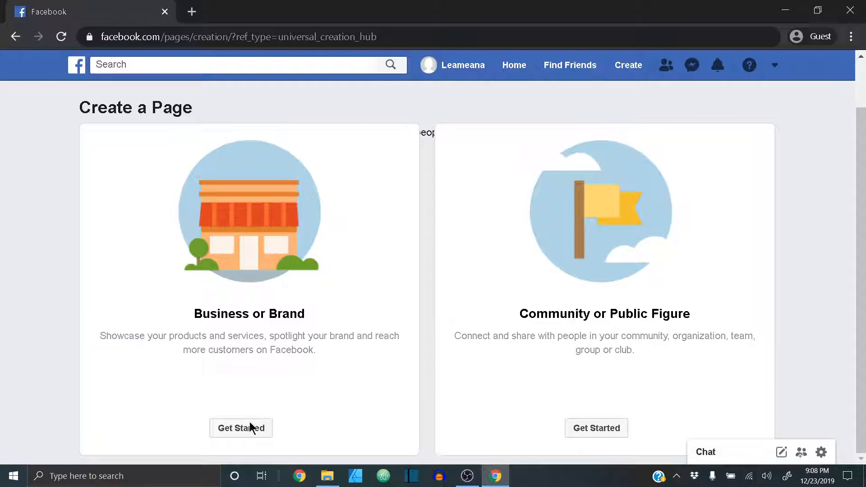
click(243, 435)
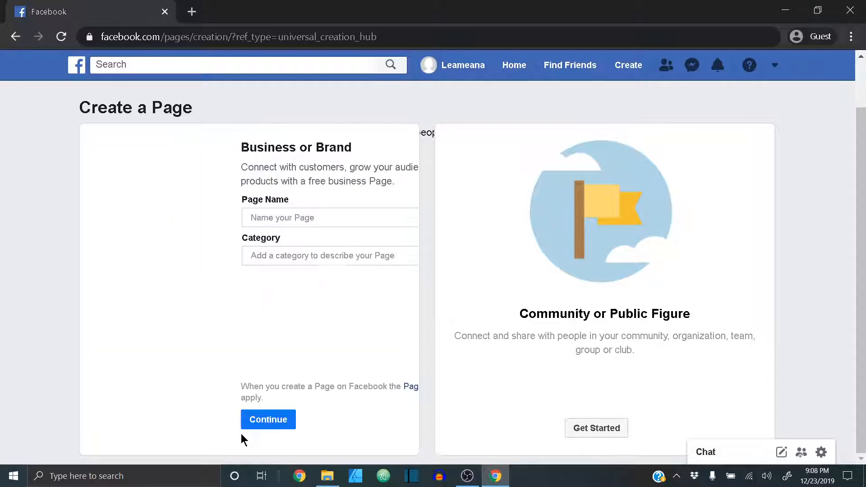
Step: Name the page "Test company" and set its category to Party Supply & Rental Shop
click(226, 217)
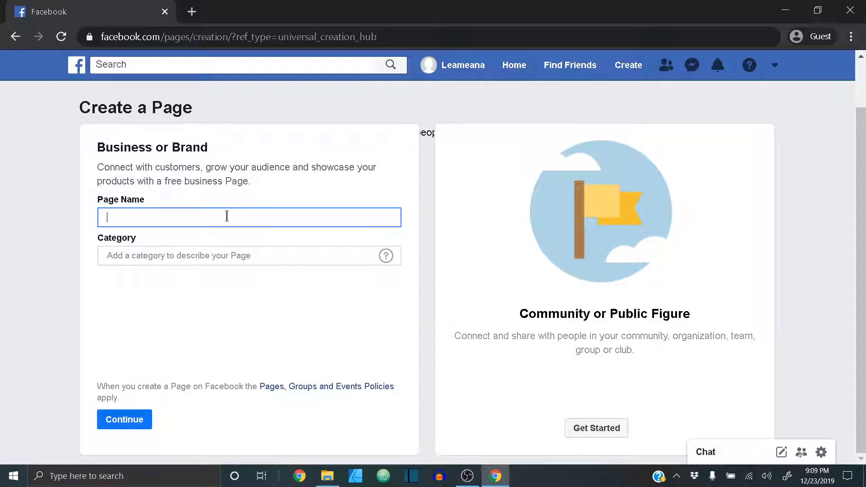
text(test company)
click(208, 255)
text(party)
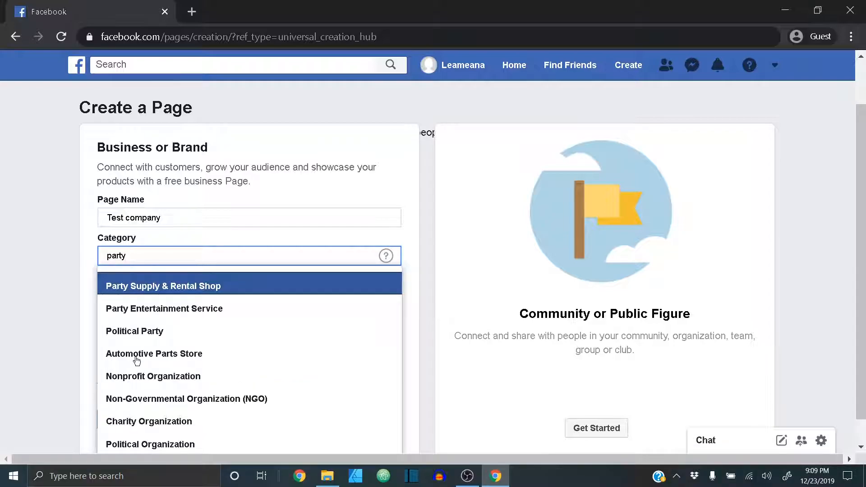
click(137, 286)
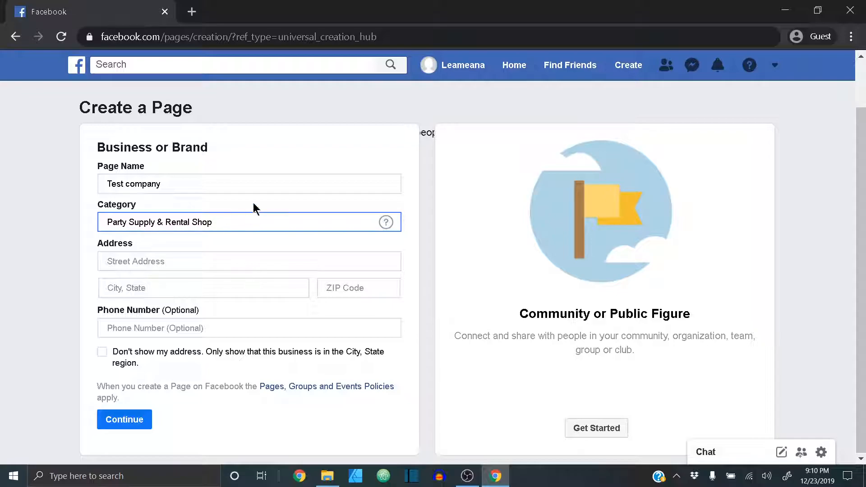
Step: Fill in the business's street address, city and state, and ZIP code
click(188, 262)
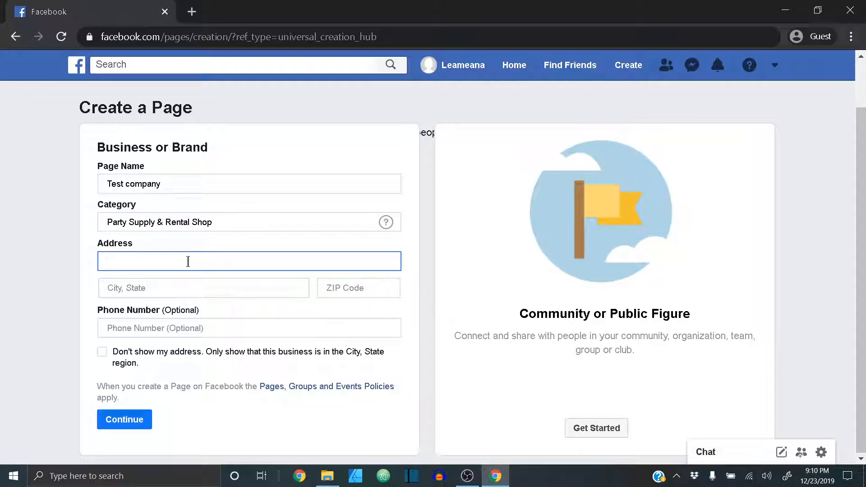
text(123 main street)
click(178, 286)
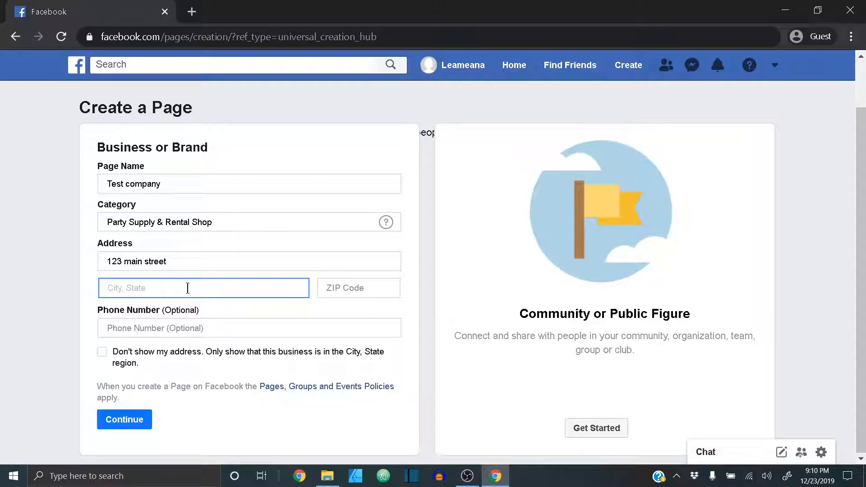
text(new york)
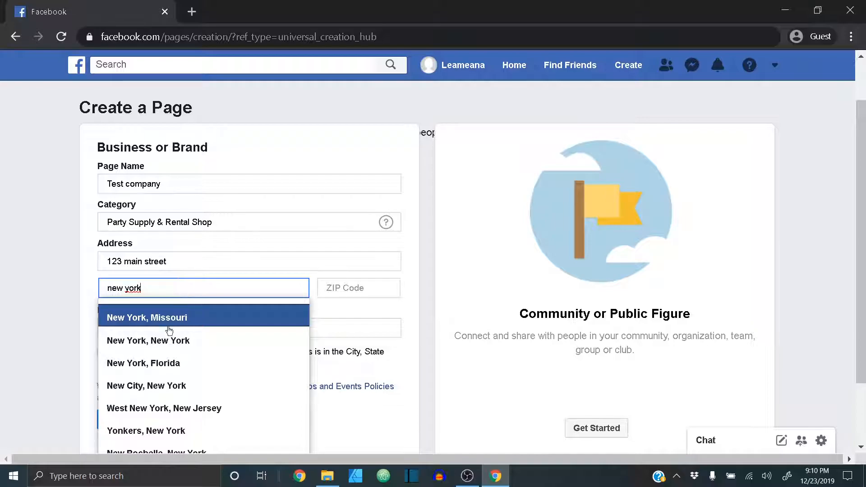
click(156, 343)
click(366, 286)
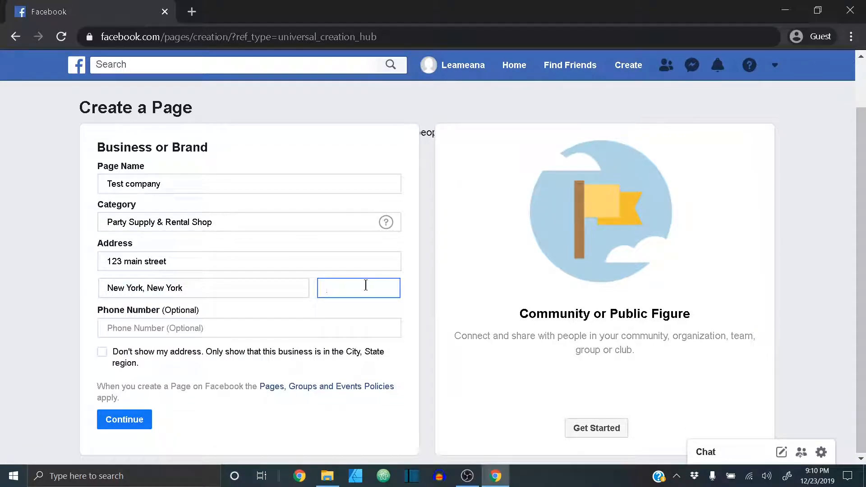
text(11242)
key(BackSpace)
key(BackSpace)
text(24)
Step: Hide the business address so only its city and state region show, and submit the page details
click(102, 352)
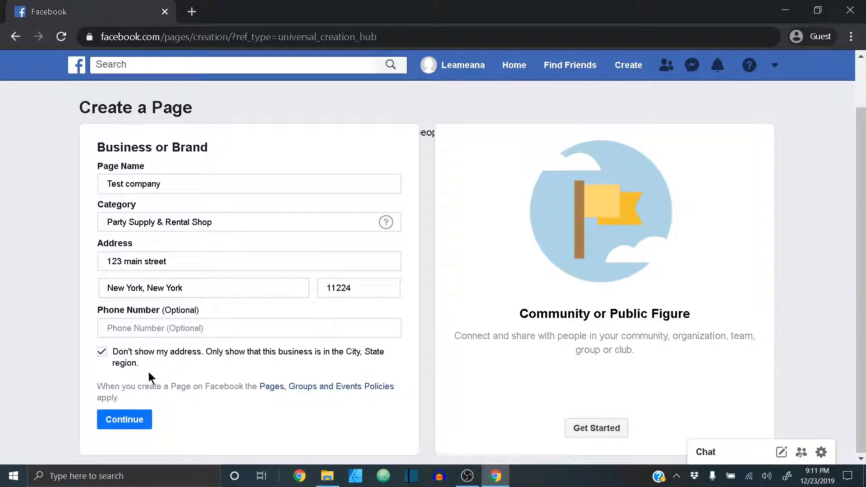
click(135, 423)
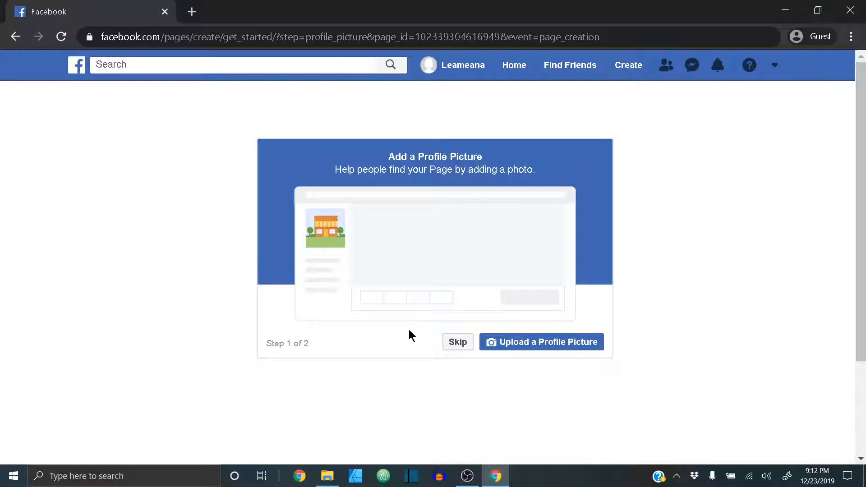
Step: Upload the image female_generic_profile as the page's profile picture
click(519, 346)
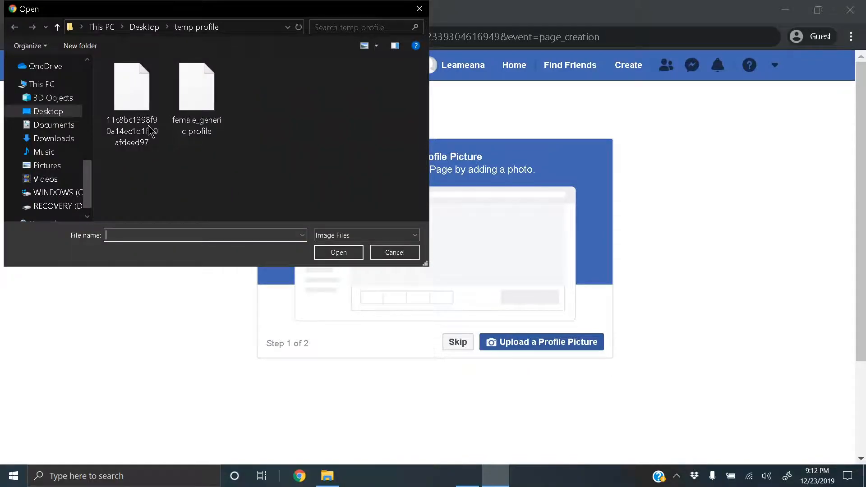
click(205, 100)
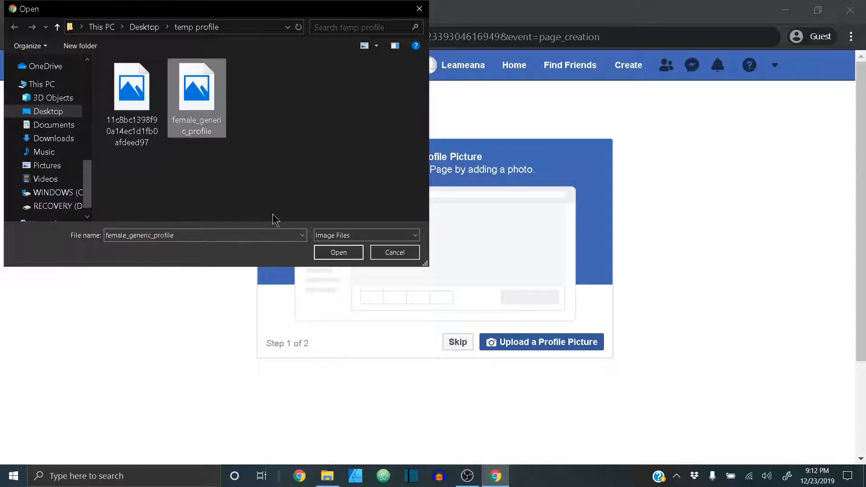
click(337, 252)
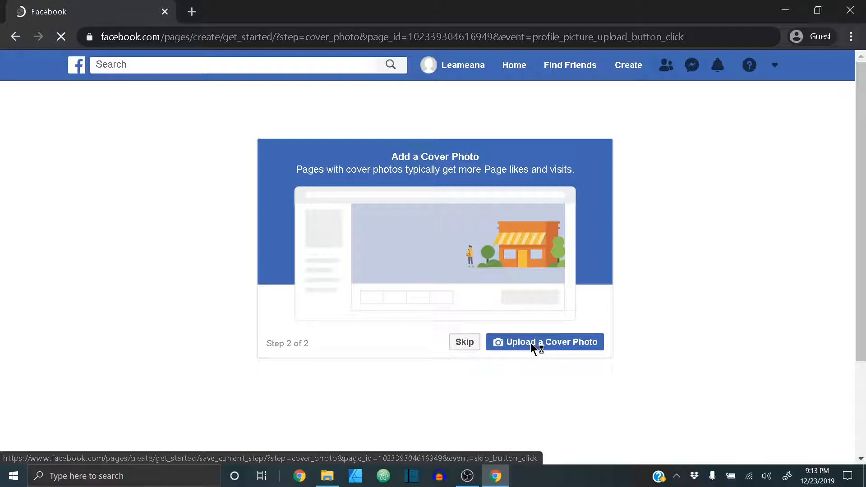
Step: Upload the image 11c8bc1398f90a14ec1d1fb0afdeed97 as the page's cover photo and reload the page
click(530, 343)
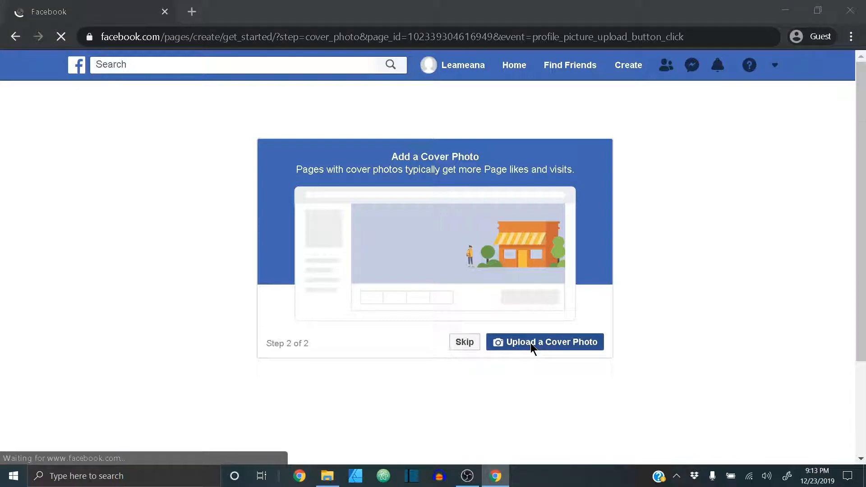
click(130, 107)
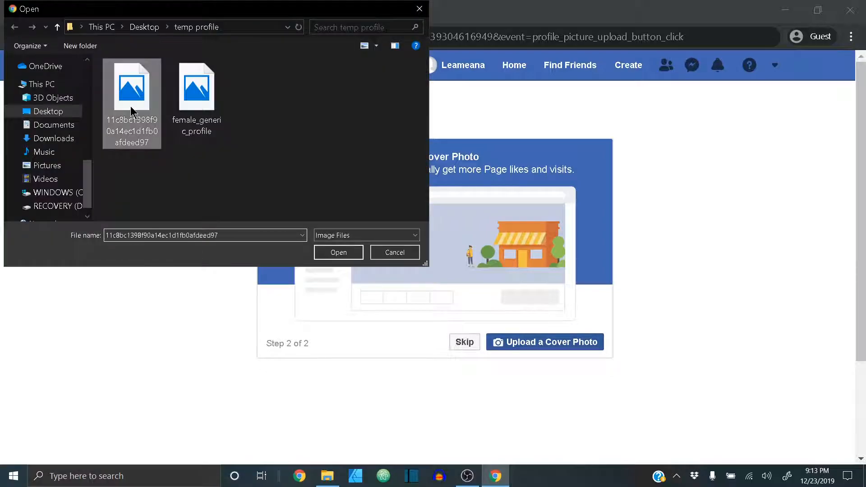
click(338, 252)
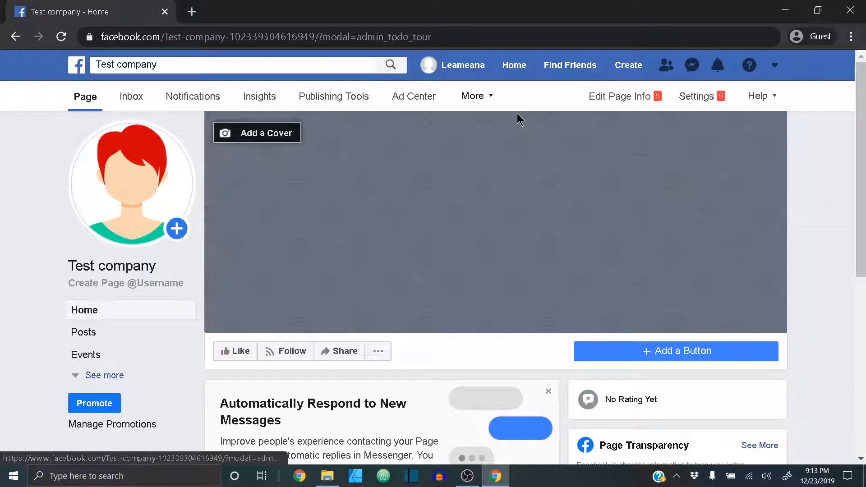
click(61, 37)
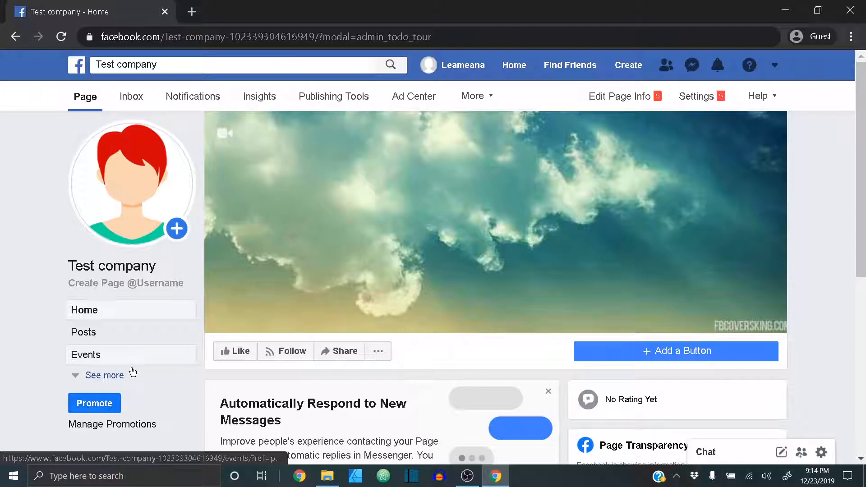
Step: Expand the page's list of sections and open its About section
click(80, 376)
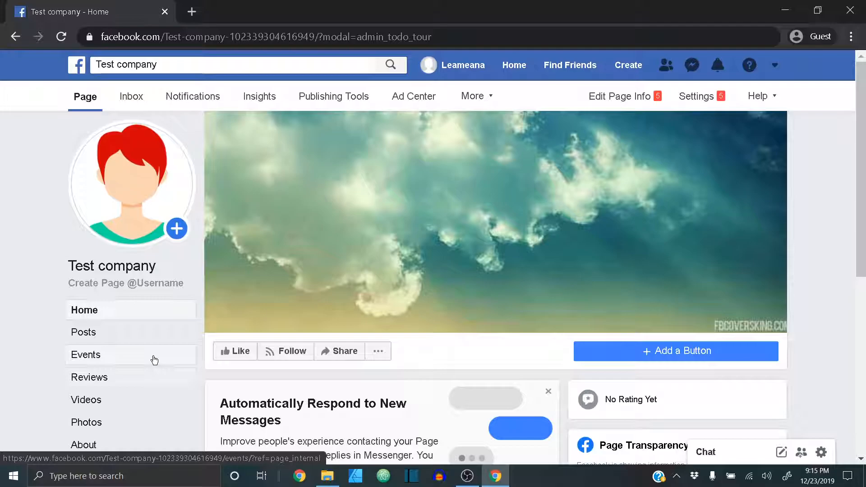
scroll(135, 360, down, 3)
click(83, 309)
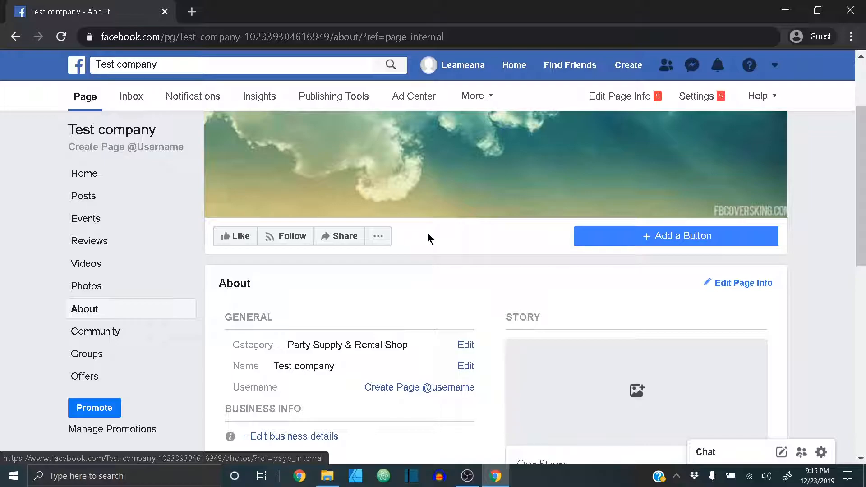
Step: Try to create the page username "testcompamy58" from the About section
scroll(426, 232, down, 3)
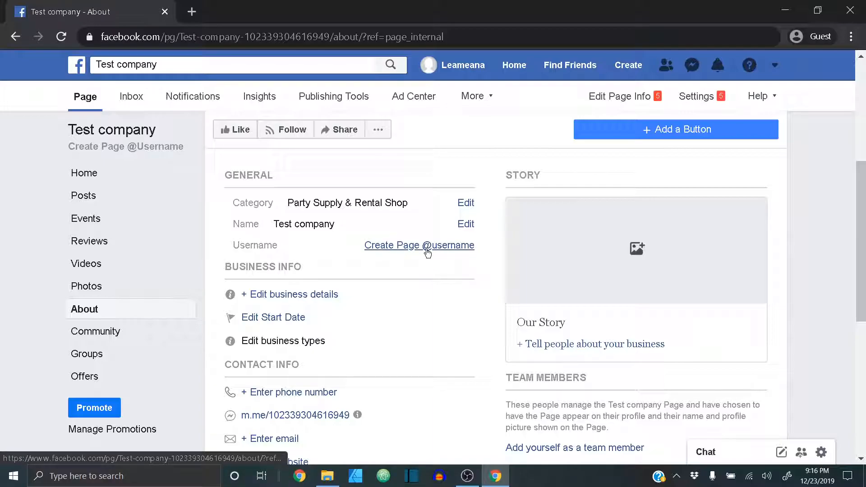
click(428, 252)
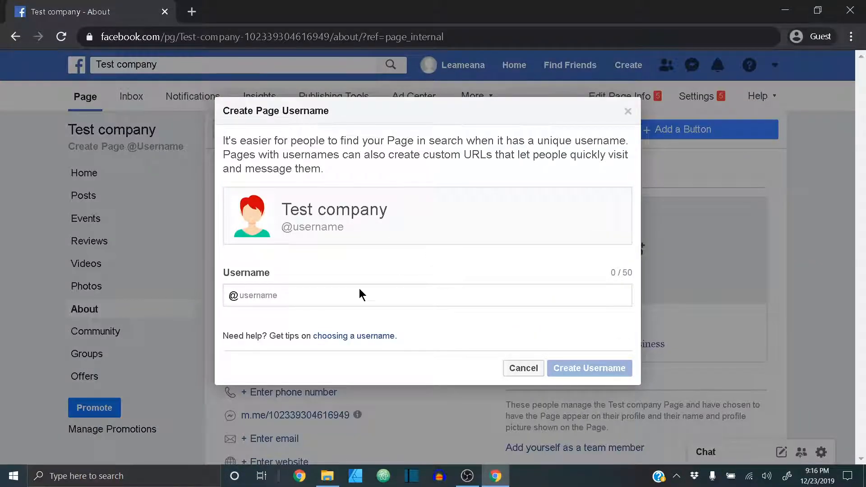
click(356, 299)
text(testcompamy)
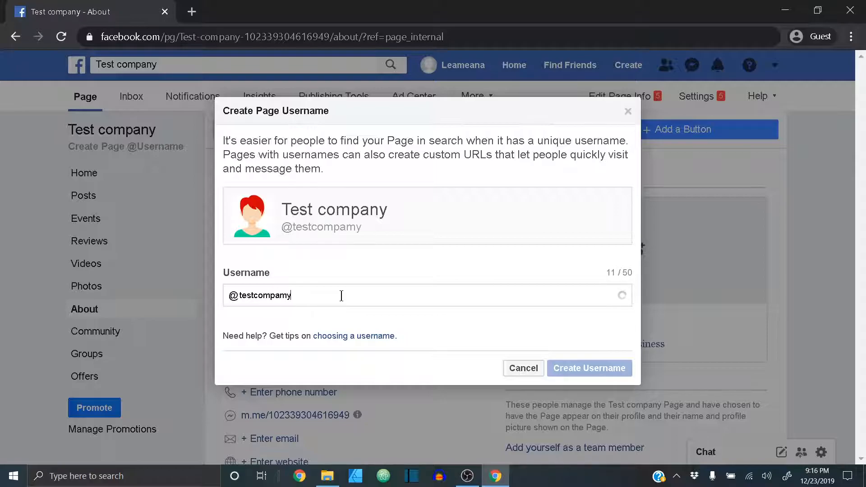
text(58)
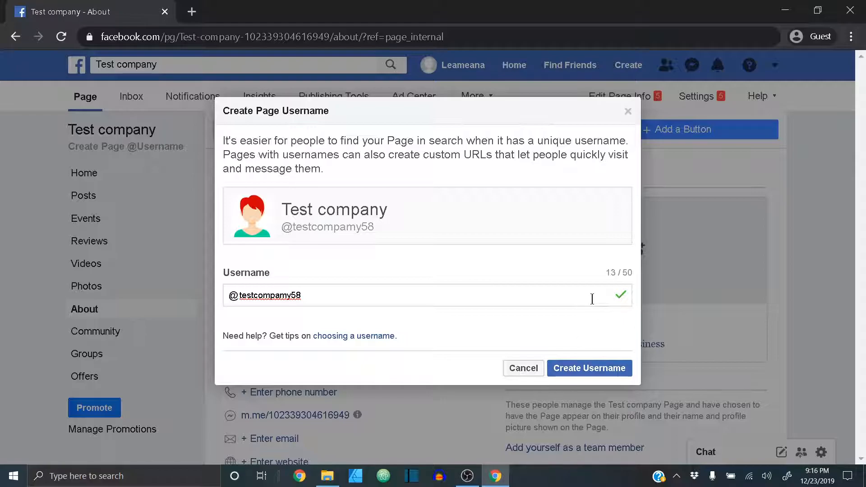
click(589, 368)
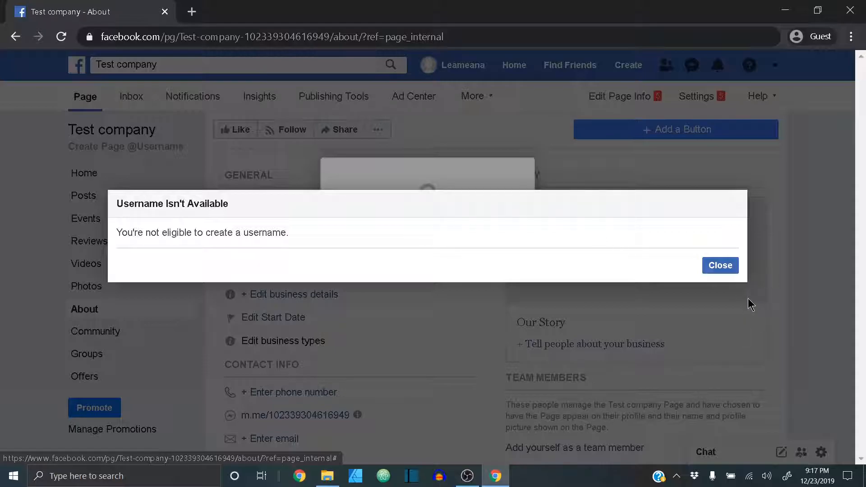
click(726, 274)
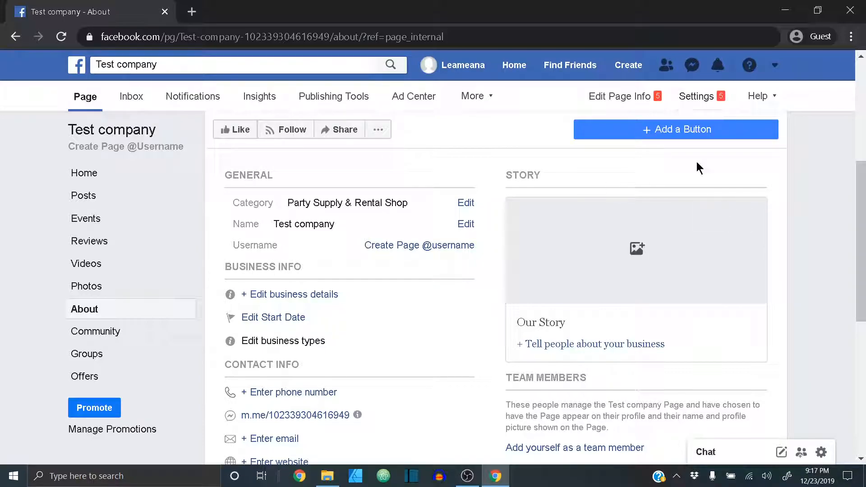
Step: View the available types of action button for the page and close the choices without adding one
click(684, 138)
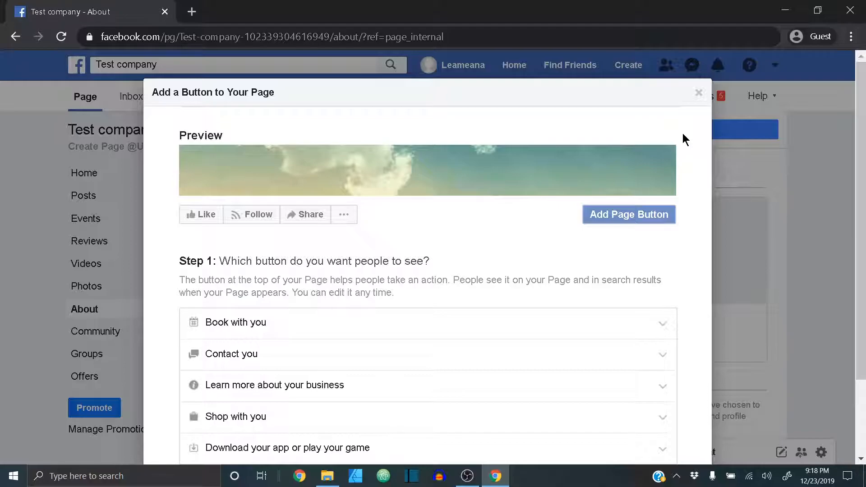
click(698, 93)
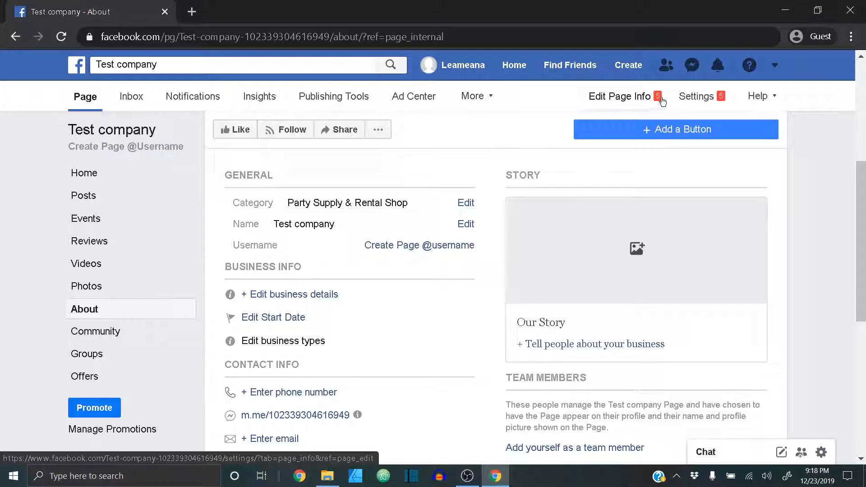
Step: Open the page information for editing and review its description, contact, location, hours, price range and privacy policy fields
click(620, 97)
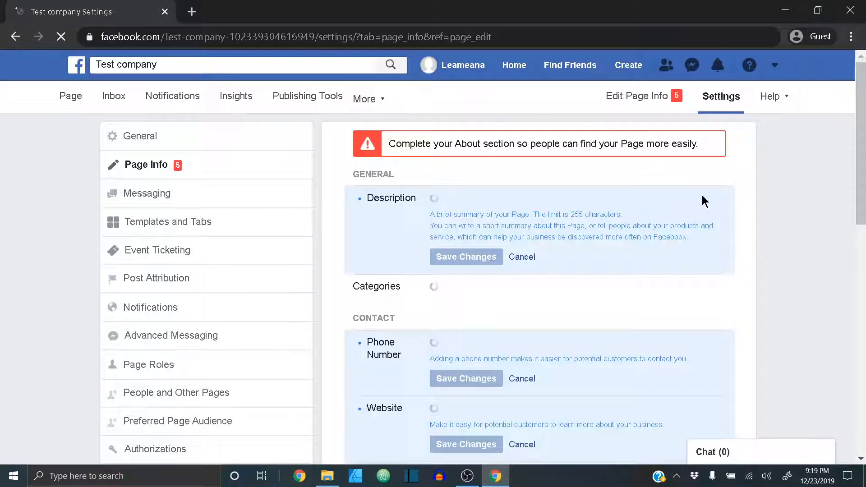
scroll(593, 199, down, 3)
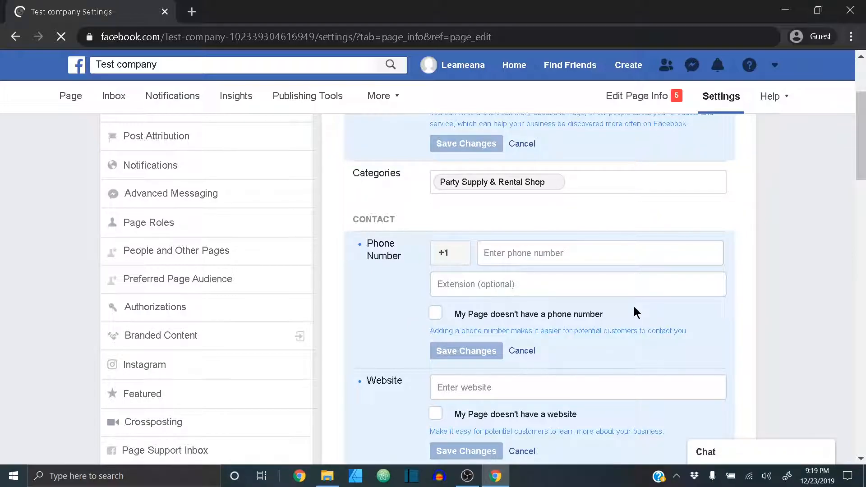
scroll(636, 313, down, 10)
scroll(636, 332, down, 3)
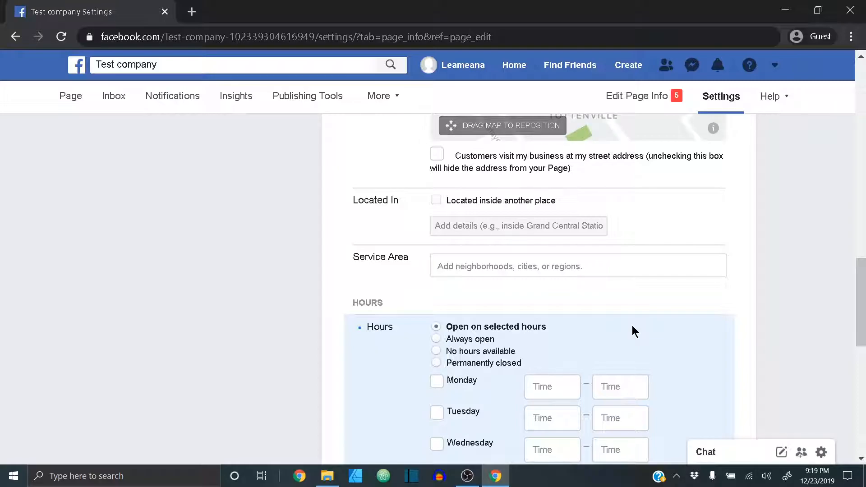
scroll(631, 325, down, 8)
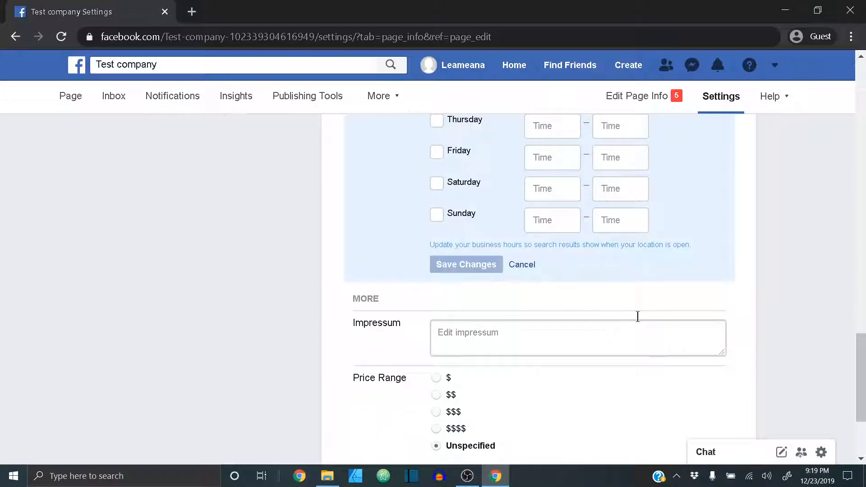
scroll(615, 341, down, 2)
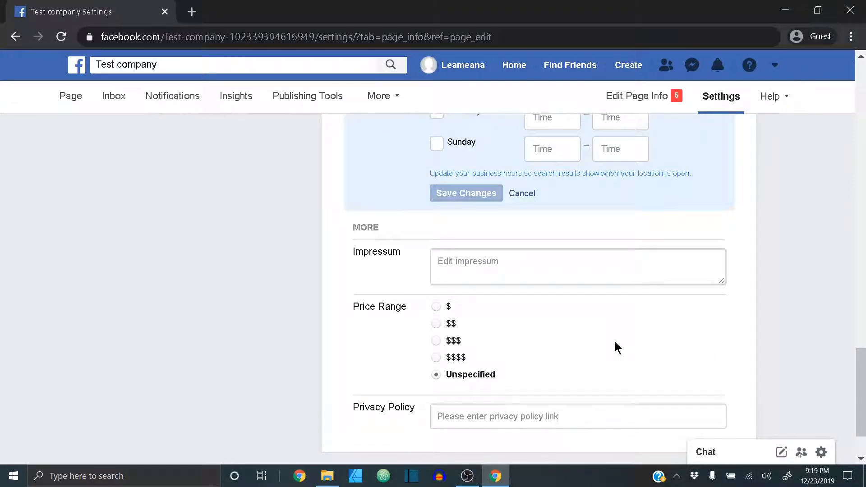
Step: Recheck the page information form, covering impressum, price range, privacy policy, hours, address, WiFi, contact fields and description
scroll(615, 341, down, 2)
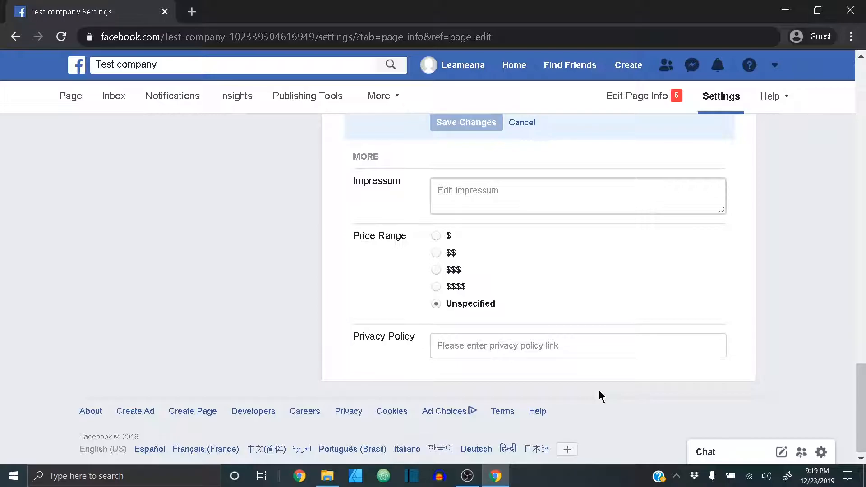
scroll(568, 301, up, 6)
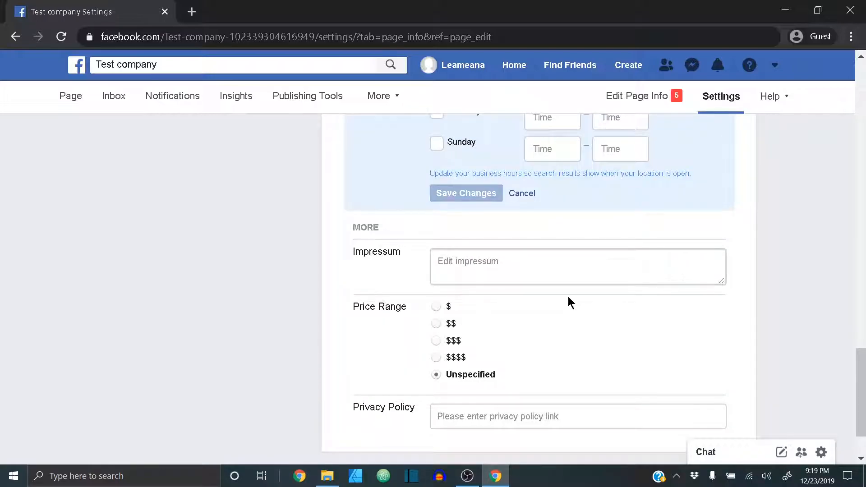
scroll(568, 301, up, 5)
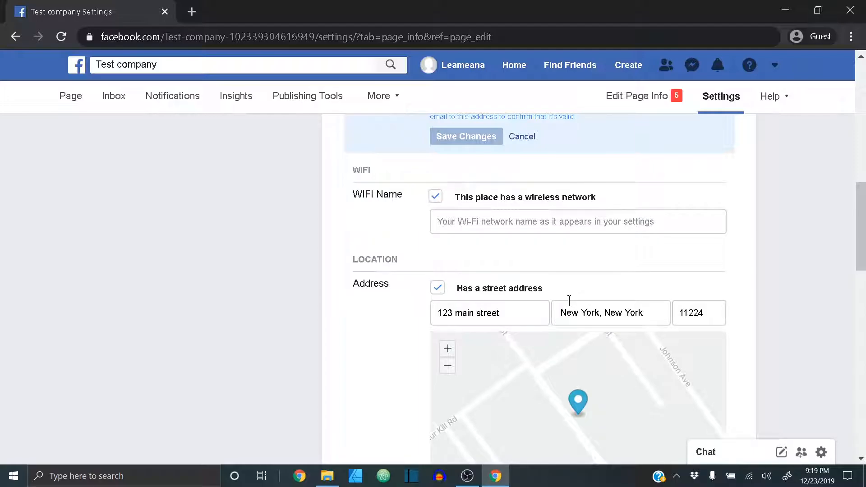
scroll(569, 301, down, 10)
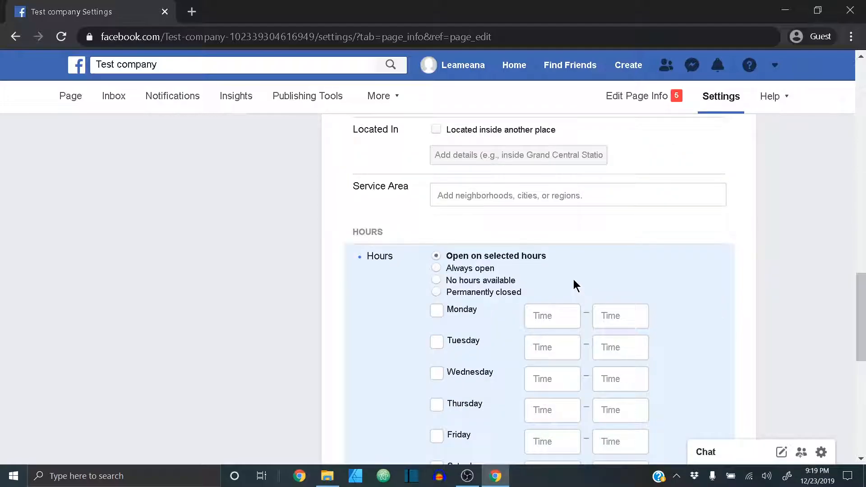
scroll(573, 281, down, 8)
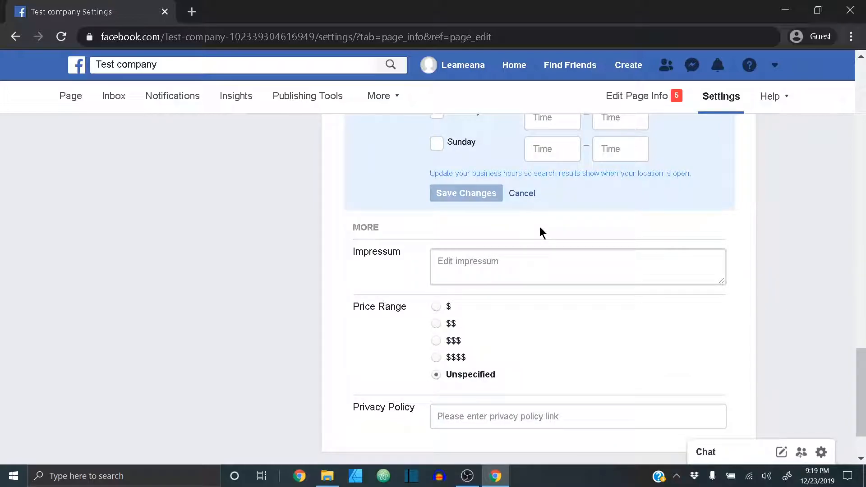
scroll(590, 264, up, 17)
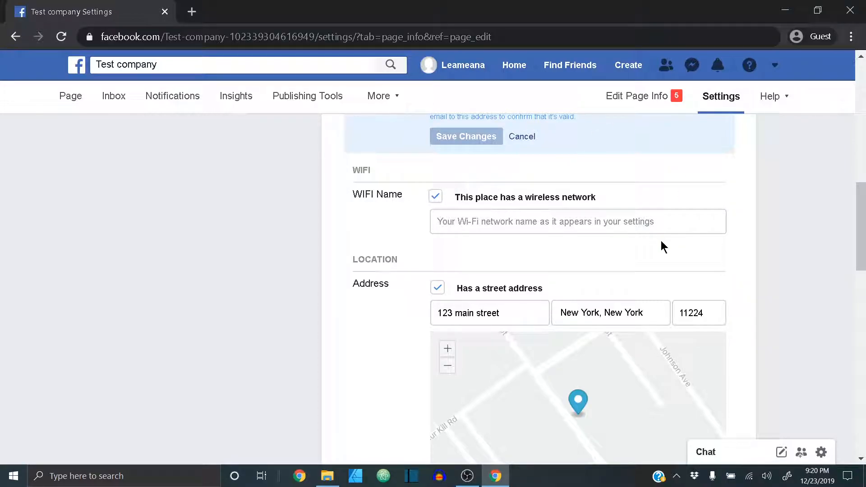
scroll(605, 228, up, 5)
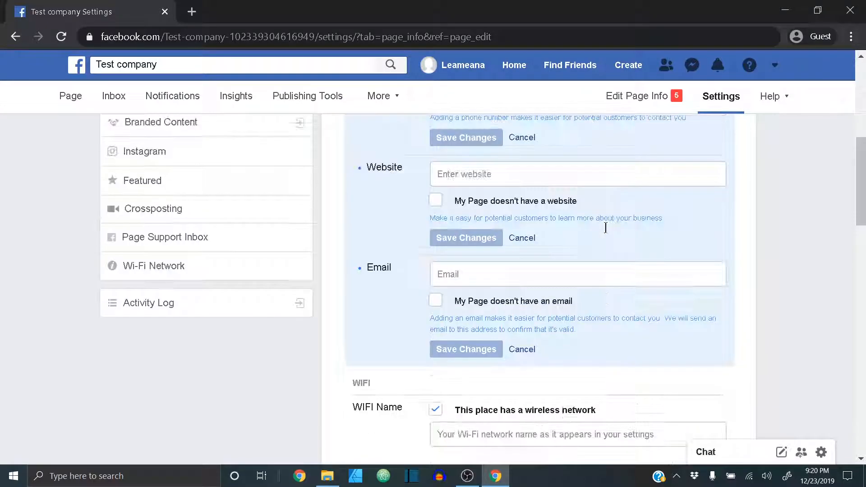
scroll(604, 228, up, 5)
scroll(606, 232, up, 3)
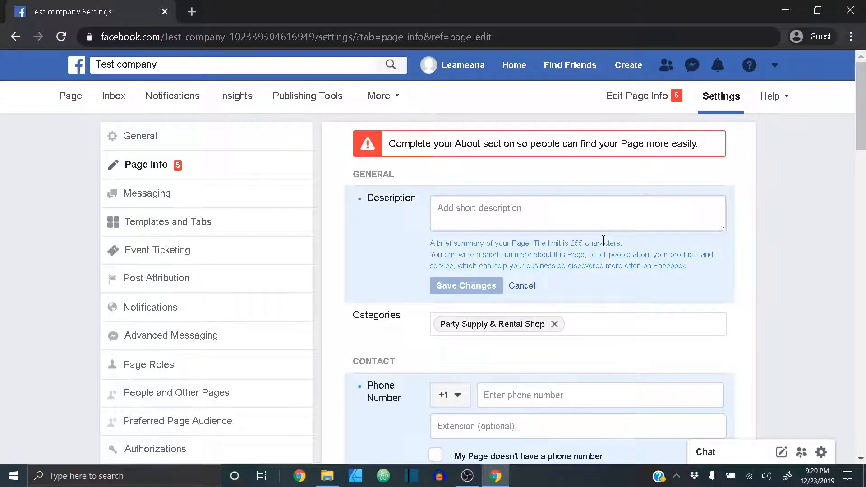
Step: Open the page's general settings and expand the Remove Page setting to show the permanent deletion option
click(716, 103)
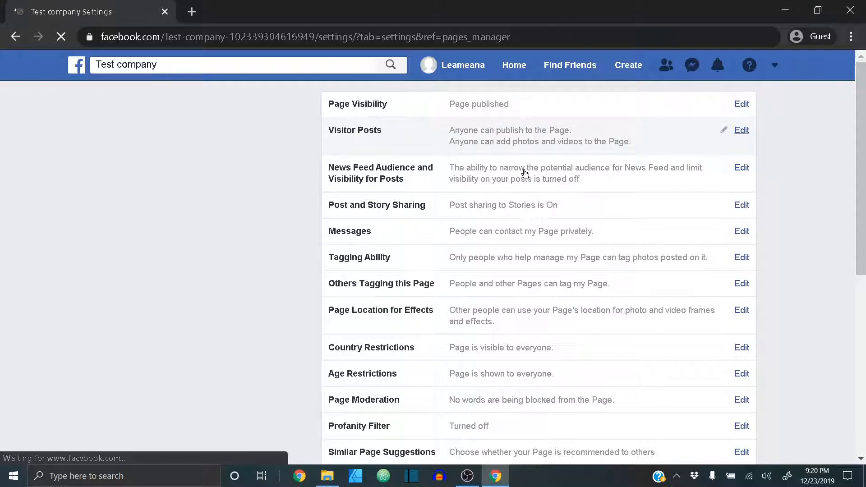
scroll(572, 217, down, 5)
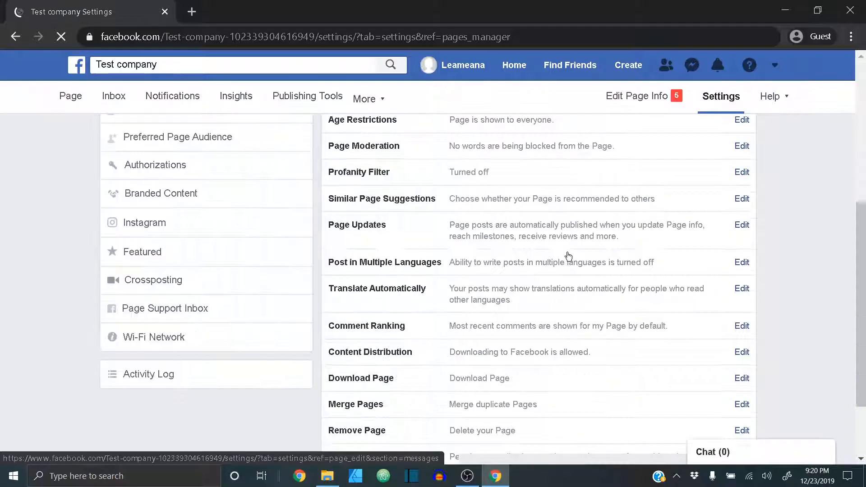
scroll(583, 306, down, 2)
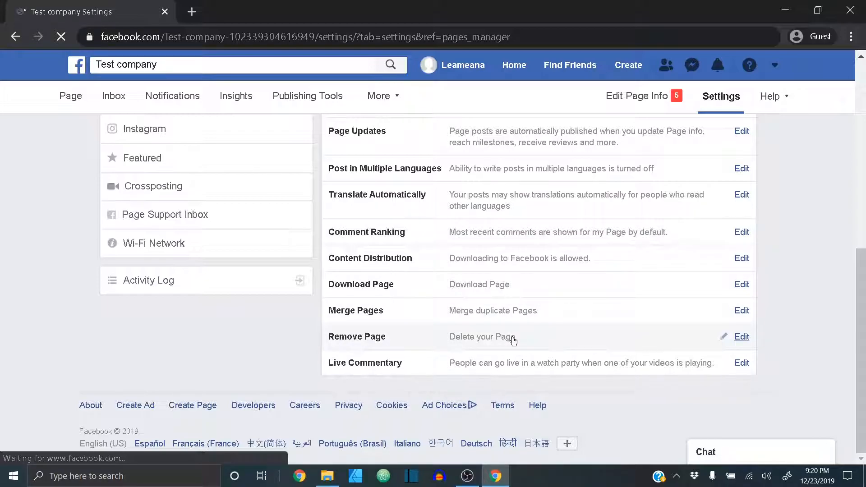
click(488, 344)
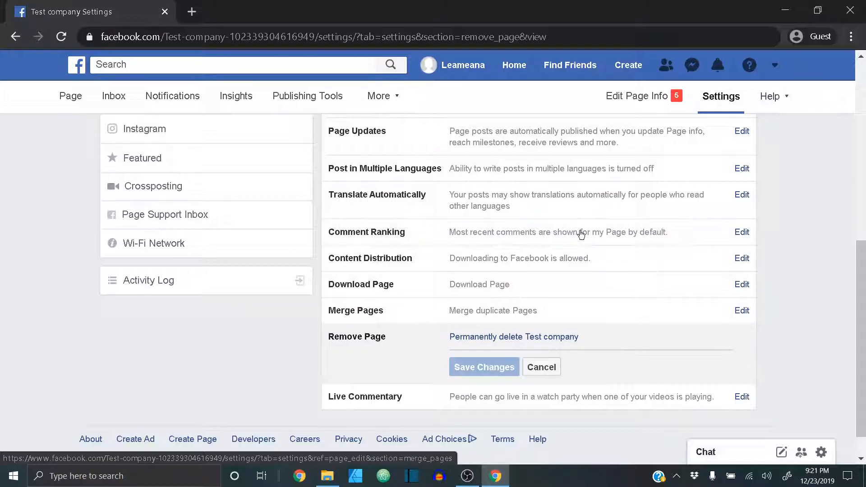
Step: Reopen the Test company page from the home feed's shortcuts and look through its post composer, upcoming events and posts
click(517, 70)
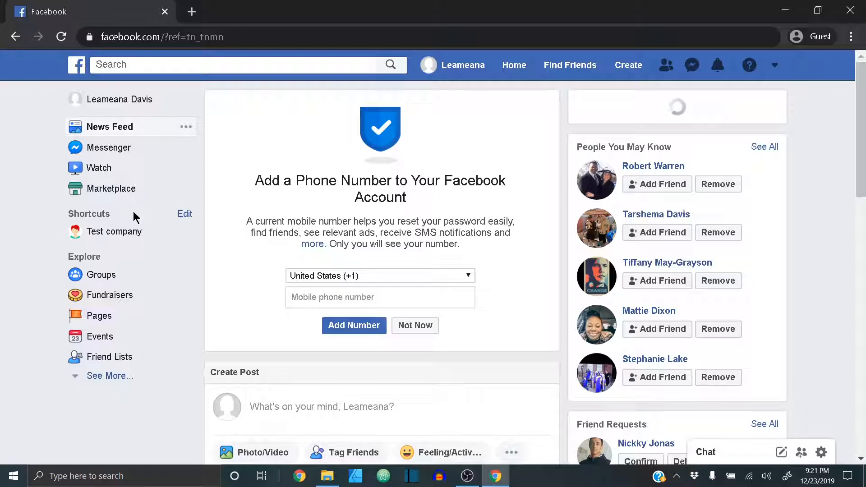
click(122, 232)
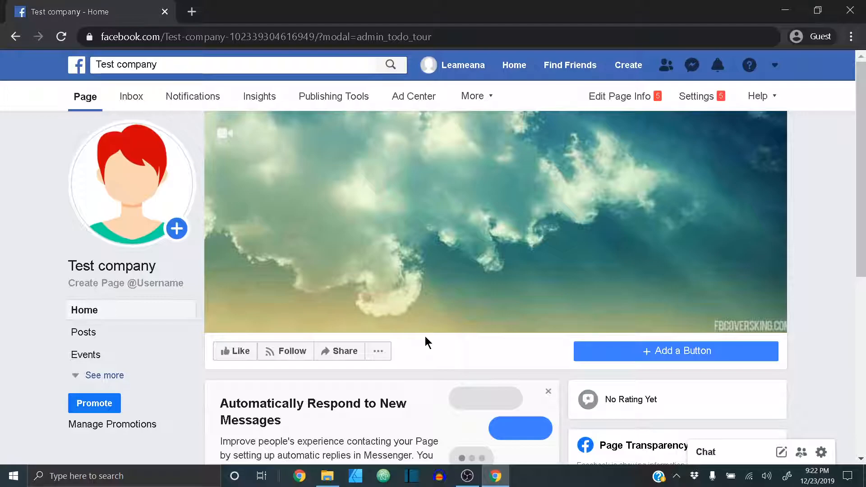
scroll(319, 312, down, 5)
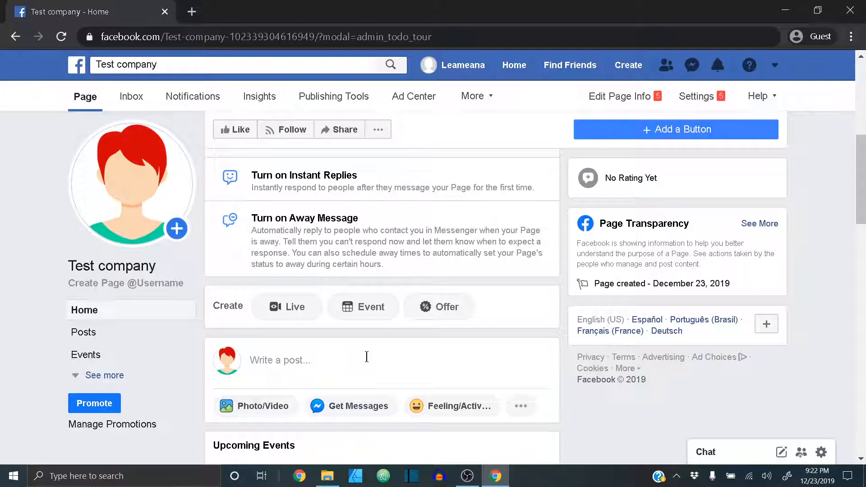
scroll(365, 356, down, 5)
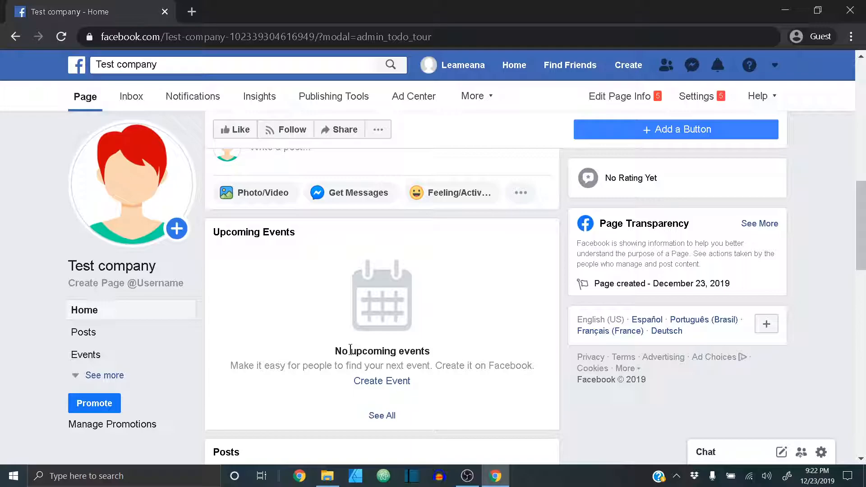
scroll(350, 349, down, 10)
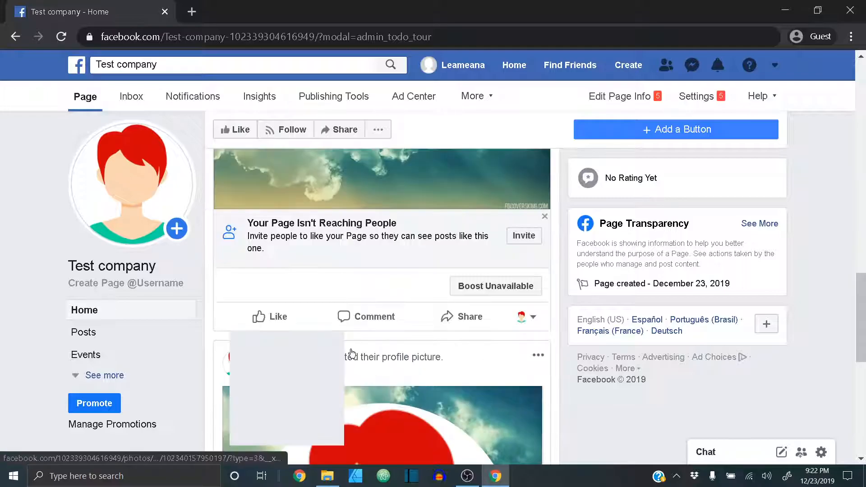
scroll(352, 353, down, 5)
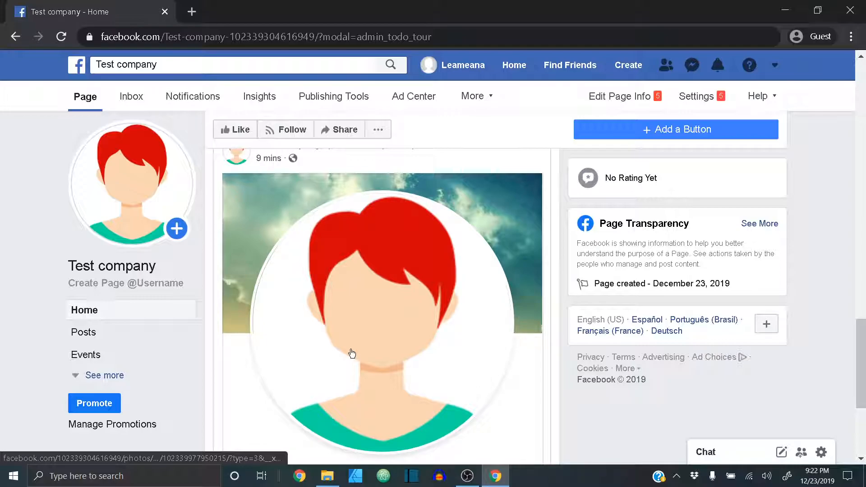
scroll(352, 353, up, 15)
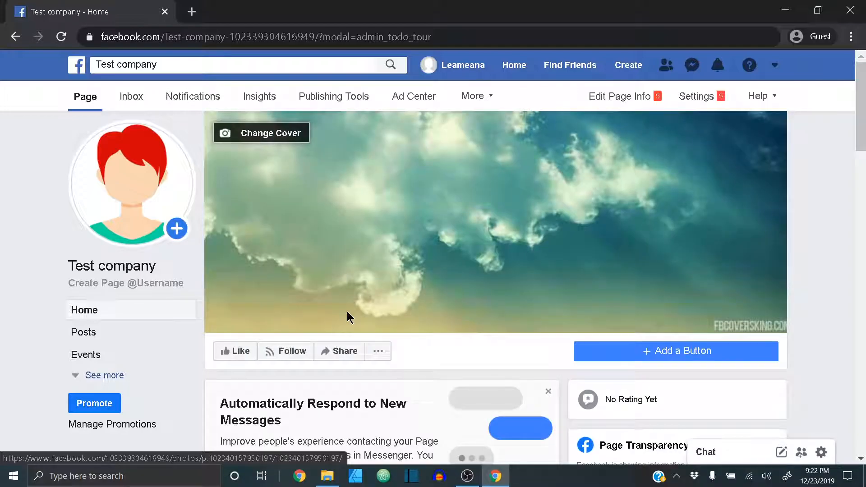